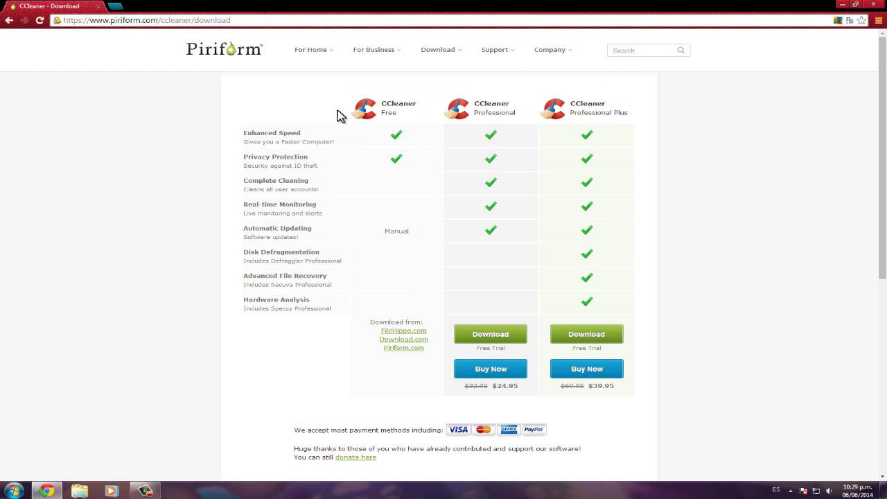
Download the free CCleaner installer ccsetup414.exe from Download.com, keeping the file despite the browser's safety warning.
click(403, 340)
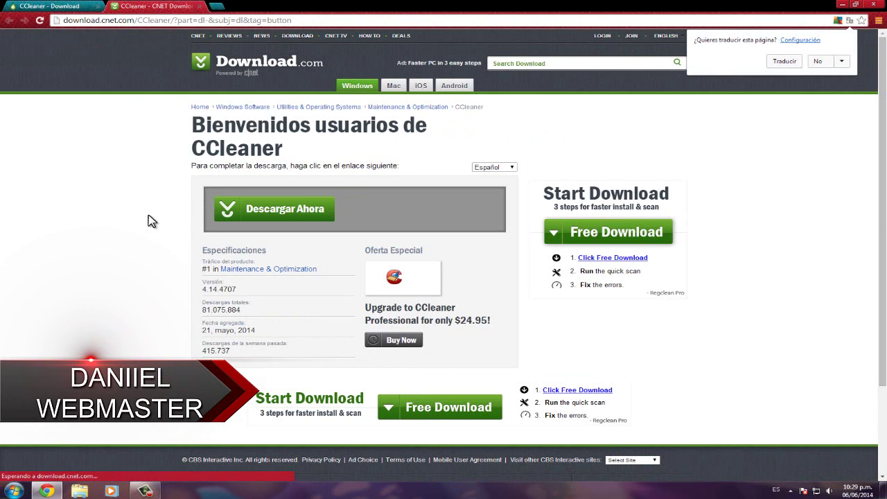
click(819, 62)
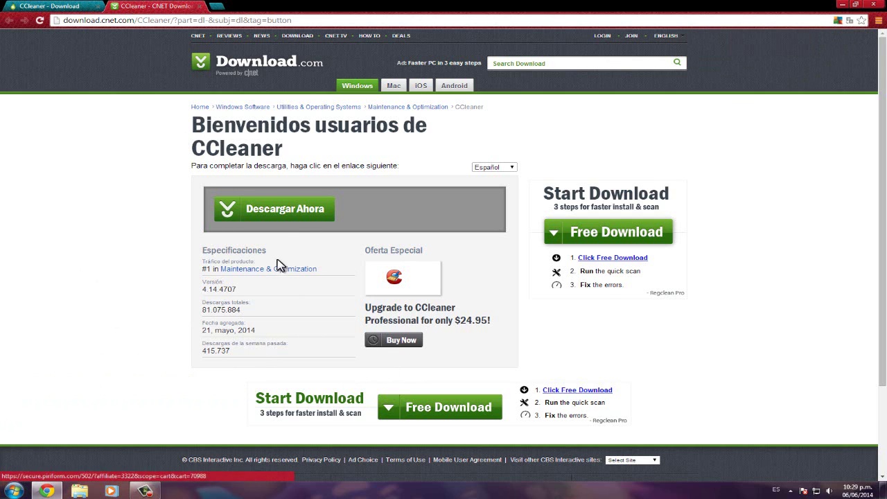
click(294, 217)
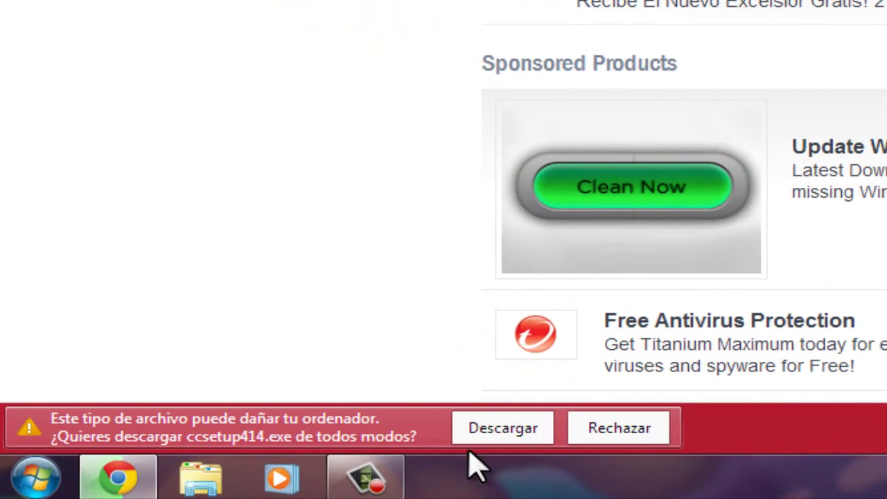
click(520, 431)
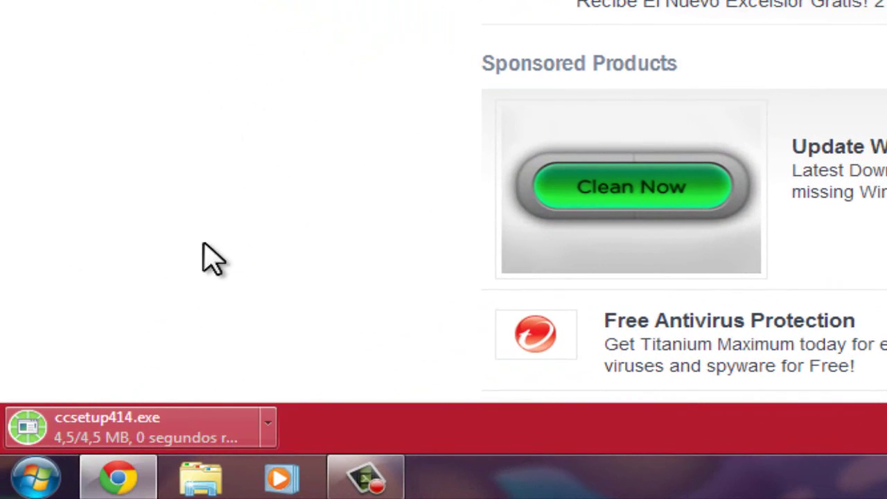
Show the downloaded ccsetup414 file in its folder and launch the installer.
click(269, 425)
click(385, 348)
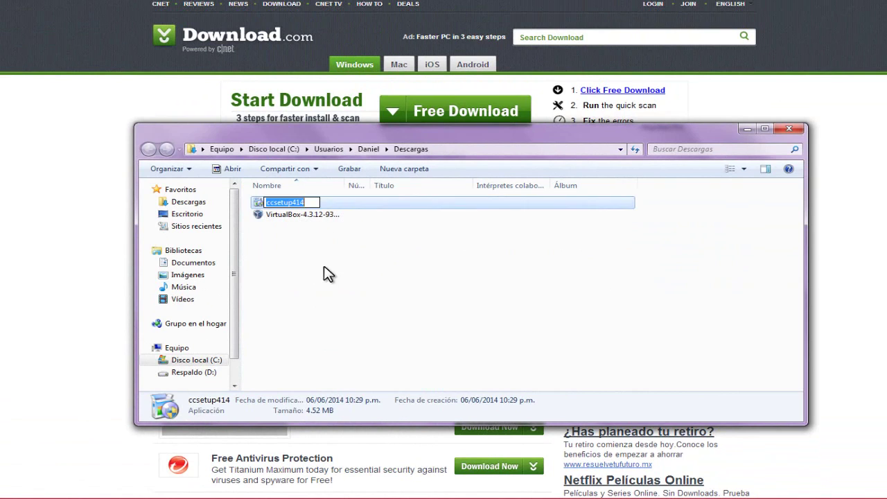
click(327, 273)
click(296, 205)
double_click(296, 204)
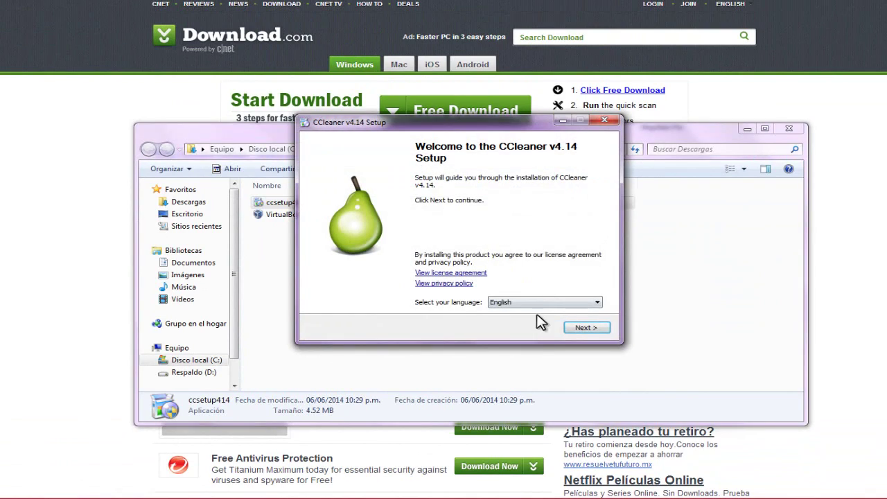
Install CCleaner v4.14 in Español and finish the setup with Ejecutar CCleaner v4.14 enabled.
click(544, 302)
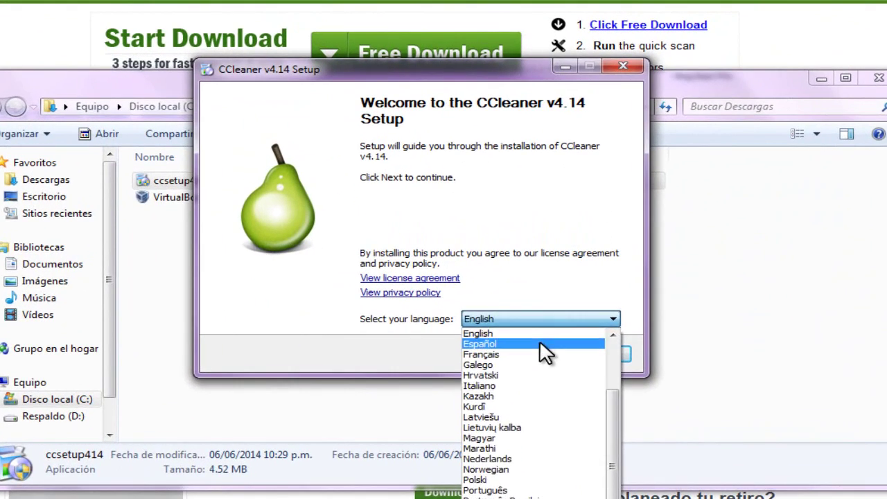
click(542, 344)
click(599, 356)
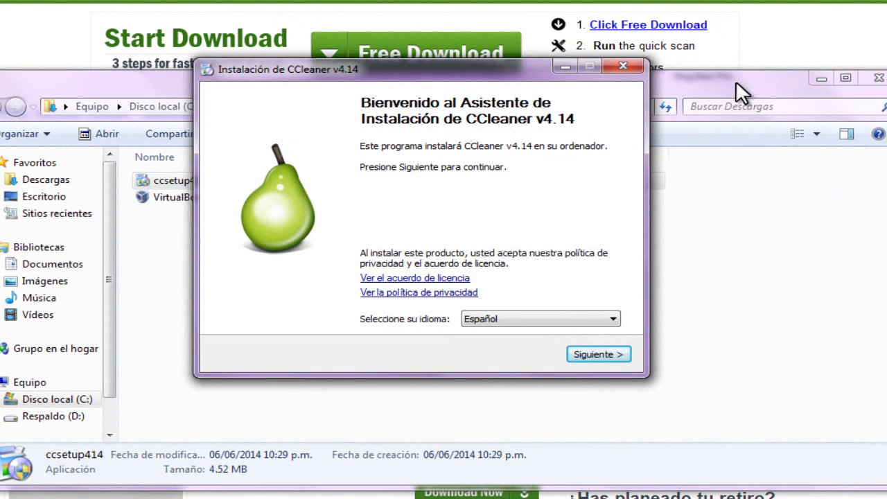
click(736, 80)
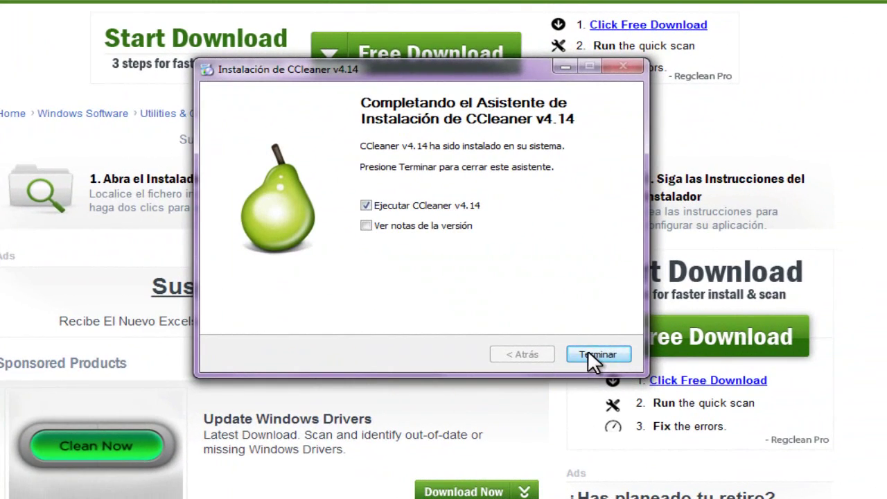
click(593, 354)
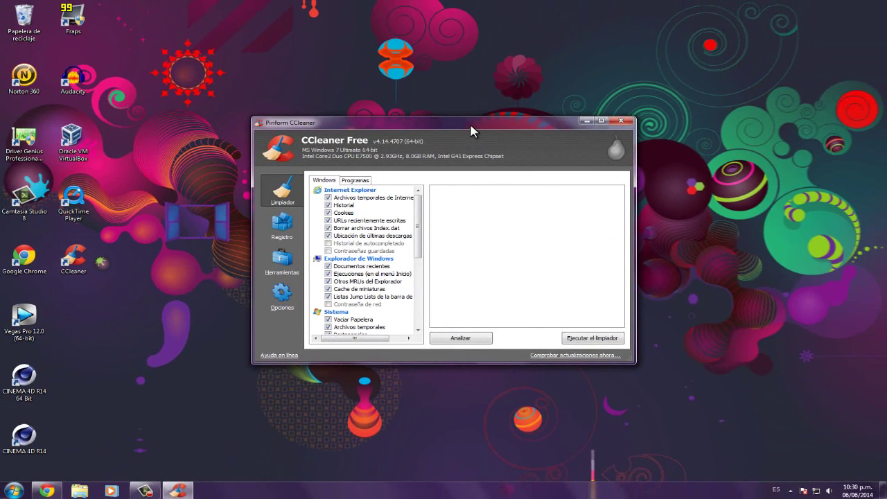
Examine the cleaning options listed for Windows and for Programas in the Limpiador section.
drag(470, 130, 508, 131)
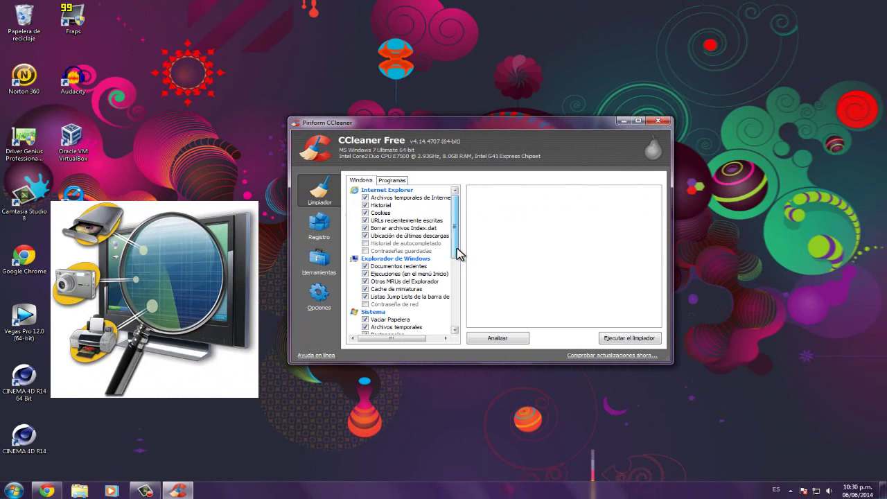
drag(457, 254, 456, 236)
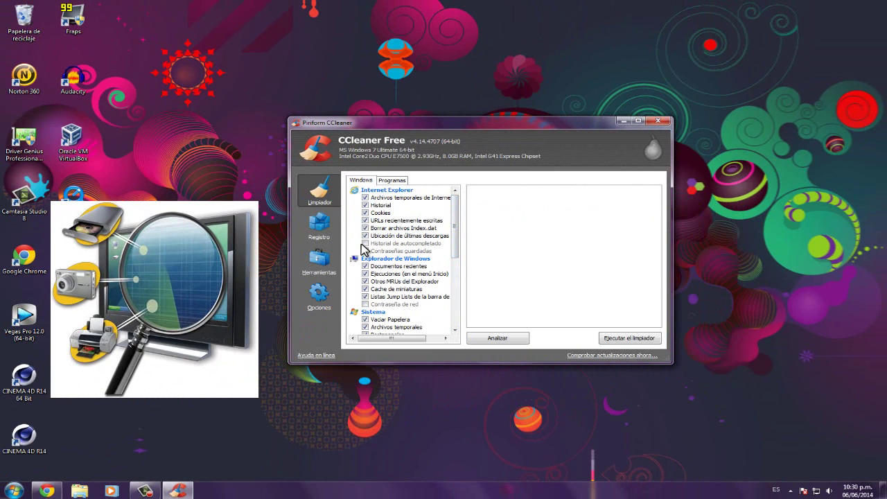
click(392, 180)
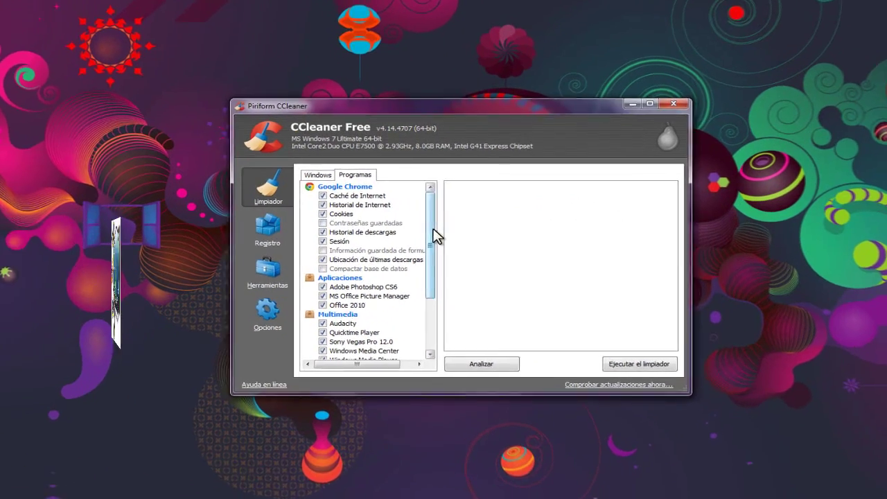
scroll(462, 241, down, 1)
scroll(405, 258, up, 1)
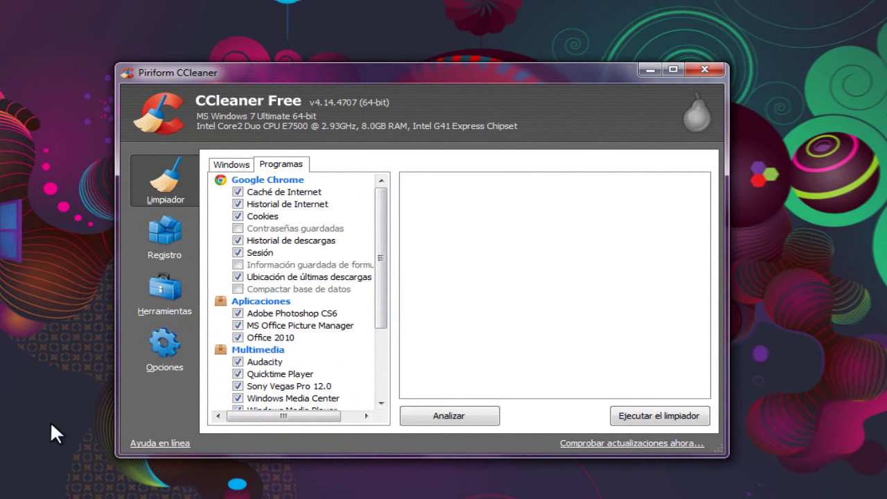
click(232, 165)
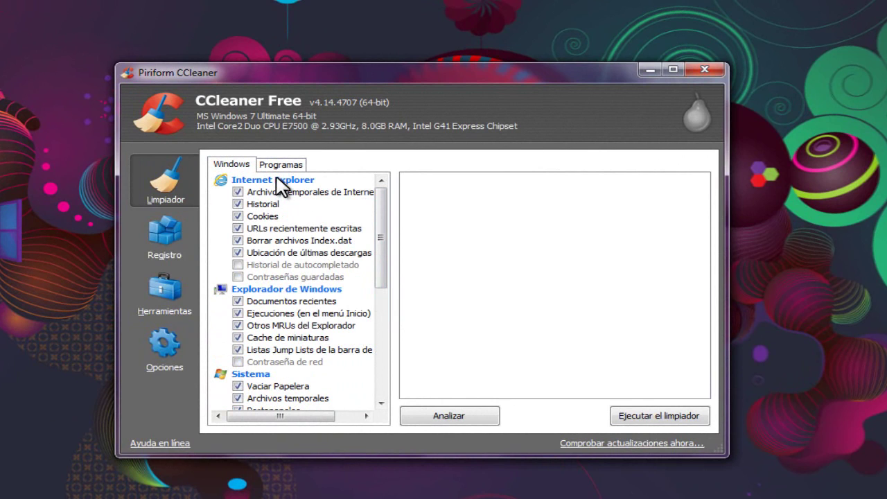
Exclude Sesión from the Google Chrome items cleaned under Programas and review the remaining program options.
click(283, 173)
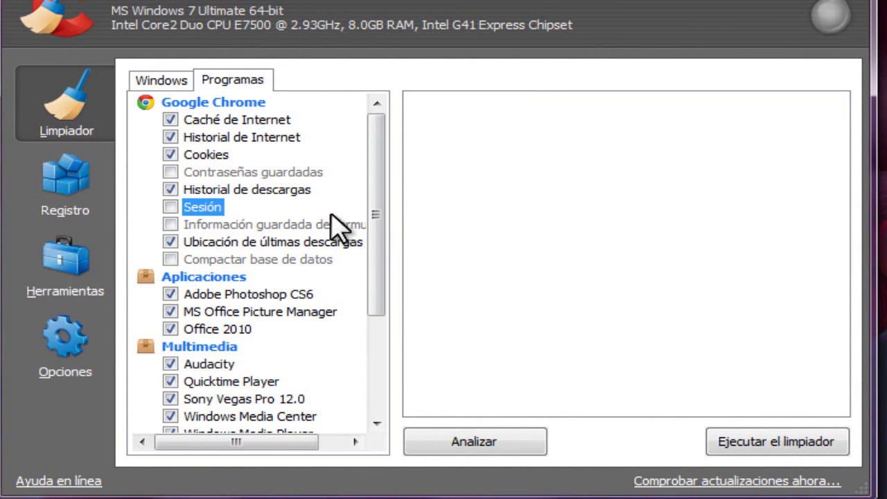
drag(381, 234, 376, 184)
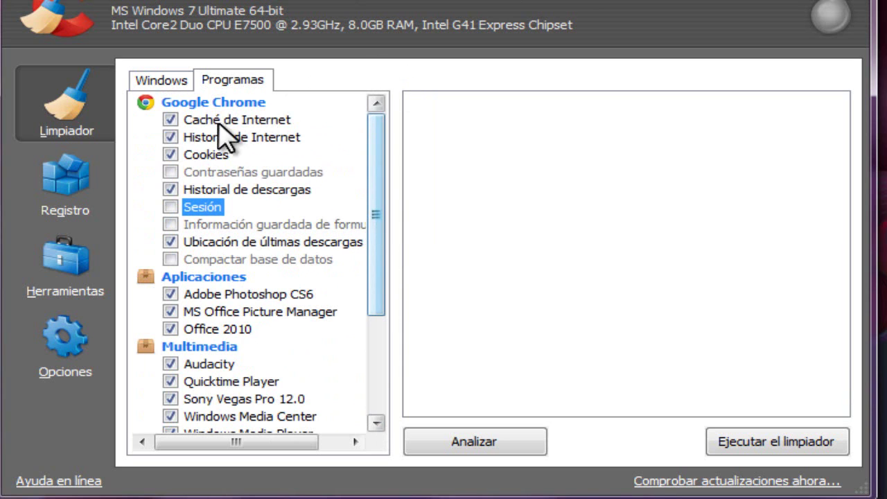
drag(382, 201, 384, 322)
Review the Sistema options in the Windows cleaning list and inspect the Recycle Bin's contents.
click(179, 84)
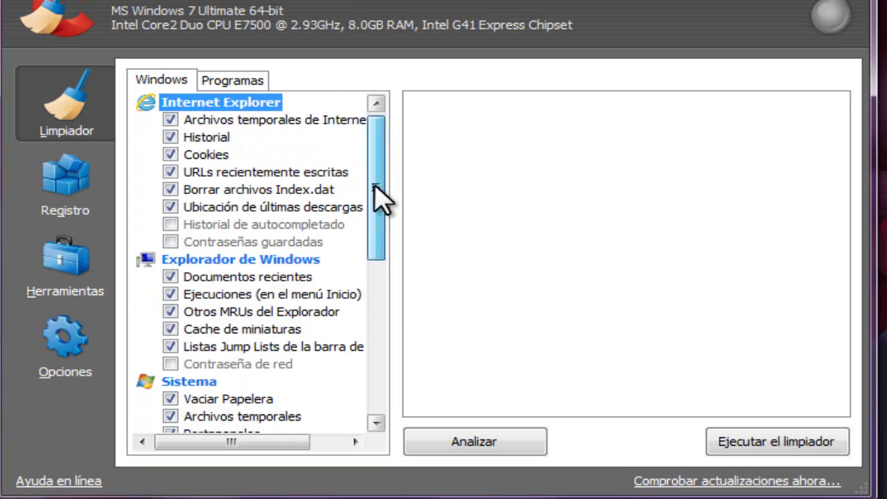
drag(376, 202, 392, 258)
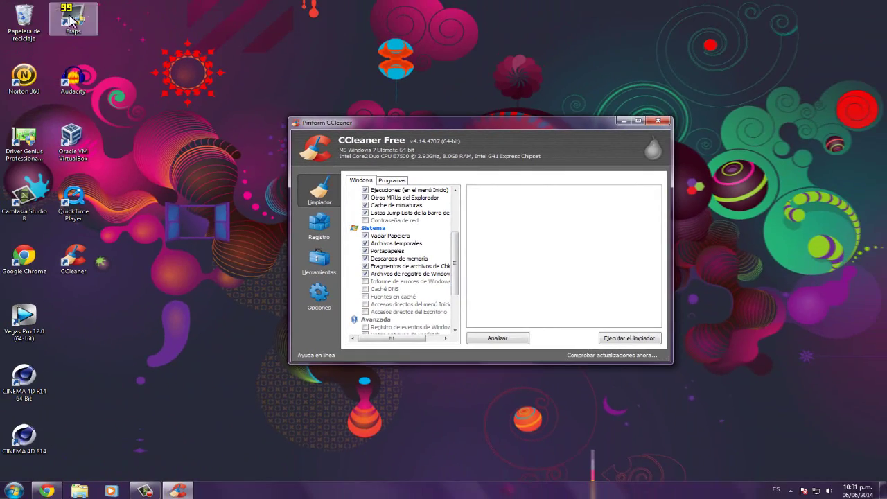
click(19, 21)
double_click(19, 21)
scroll(489, 281, down, 10)
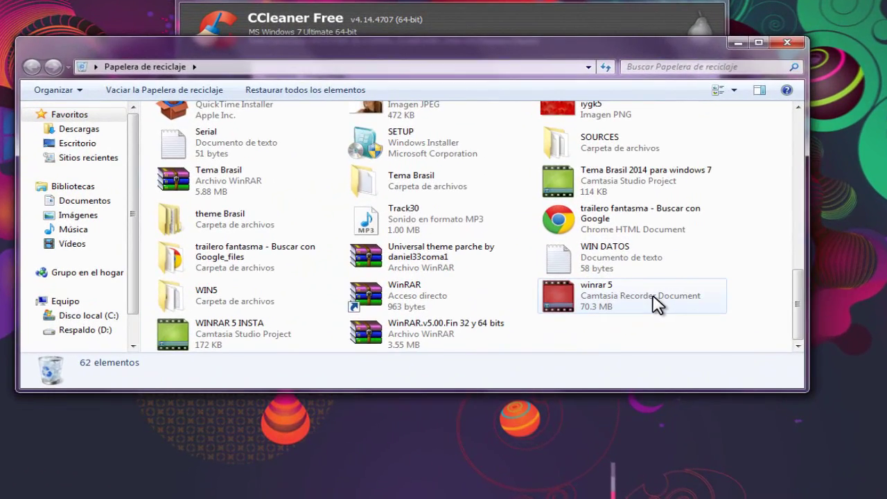
scroll(657, 303, up, 10)
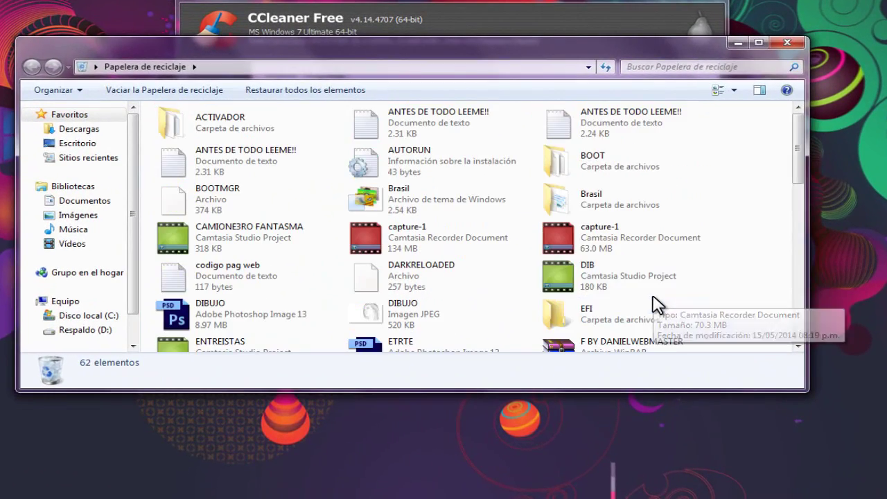
click(787, 41)
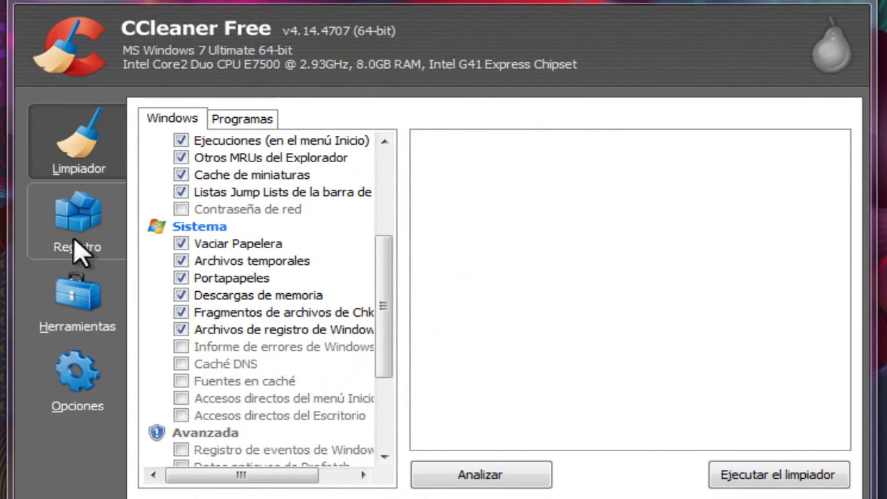
Analyze the system for removable files with the Limpiador, allowing Google Chrome to be closed, and review the analysis.
click(75, 243)
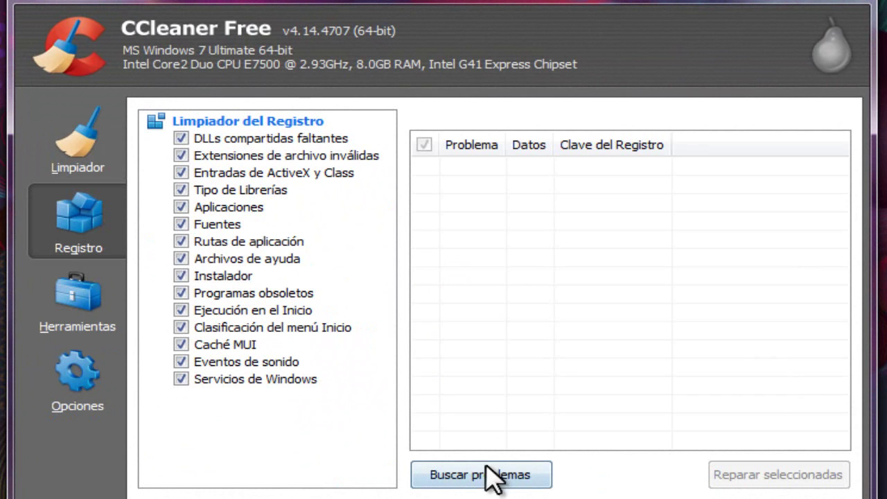
click(42, 142)
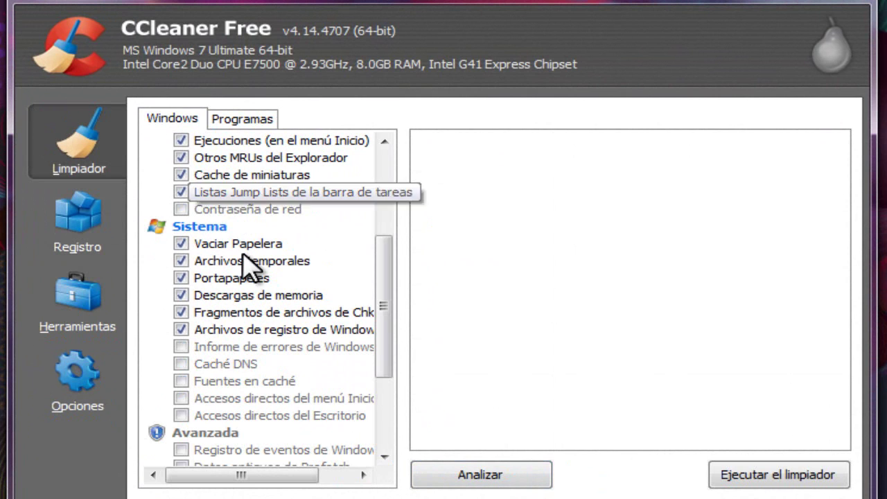
click(519, 476)
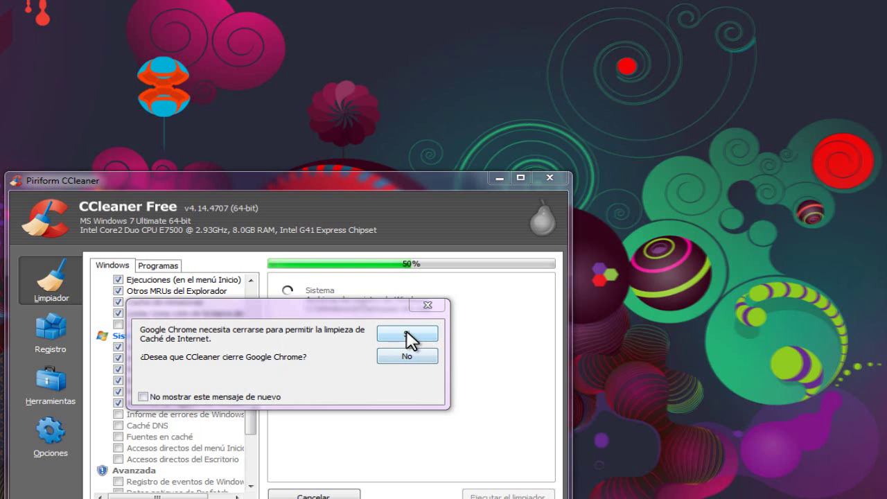
click(408, 335)
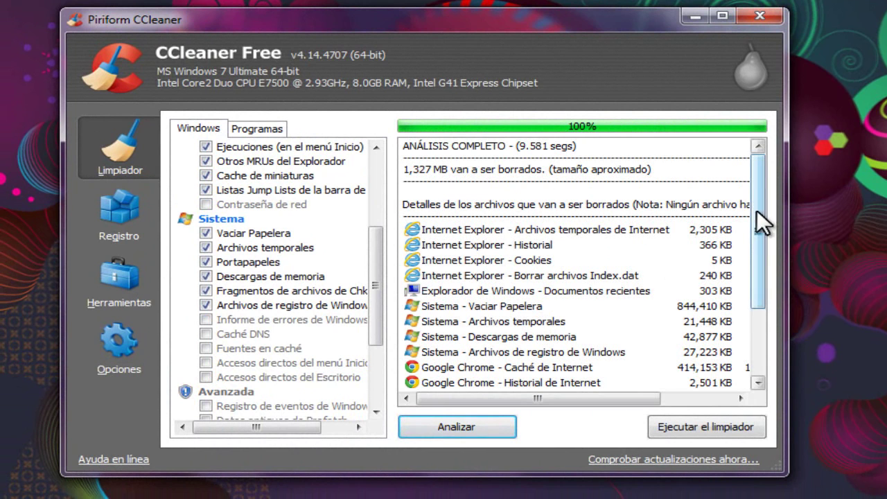
drag(757, 210, 755, 190)
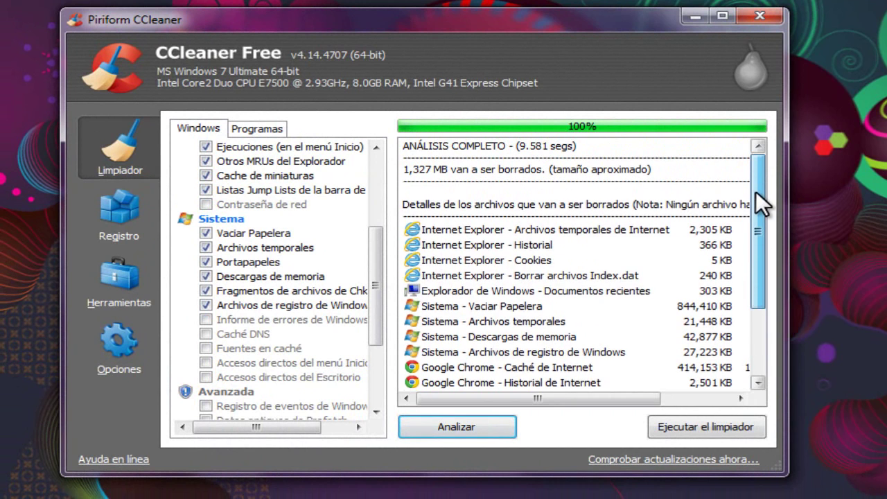
Run the cleaner, accept permanent deletion of the analyzed files, and review the details of the deleted files.
click(675, 426)
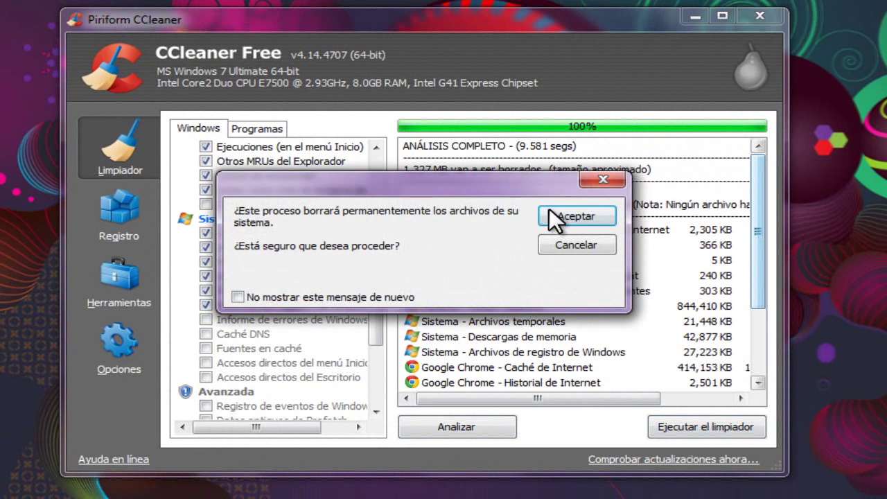
click(549, 215)
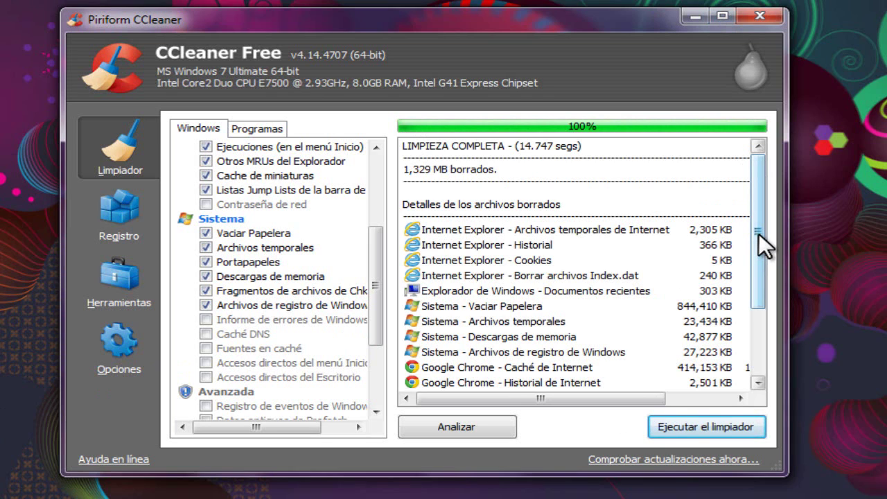
drag(758, 233, 780, 226)
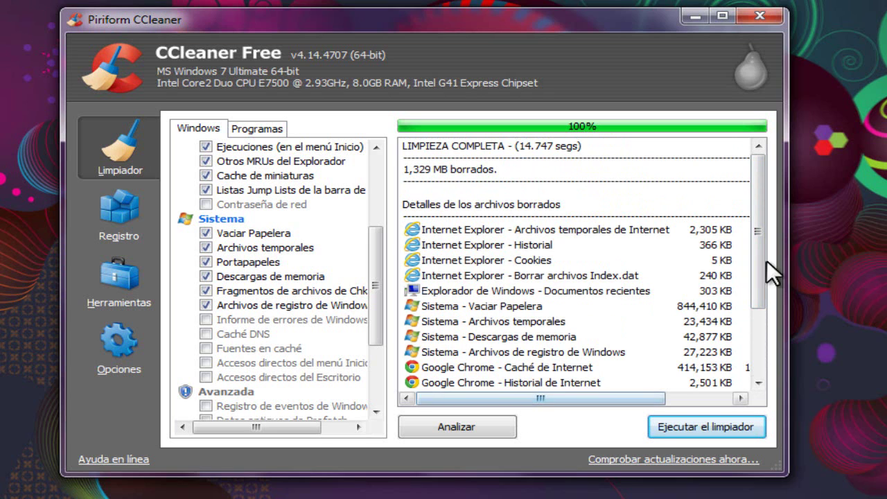
drag(765, 262, 610, 374)
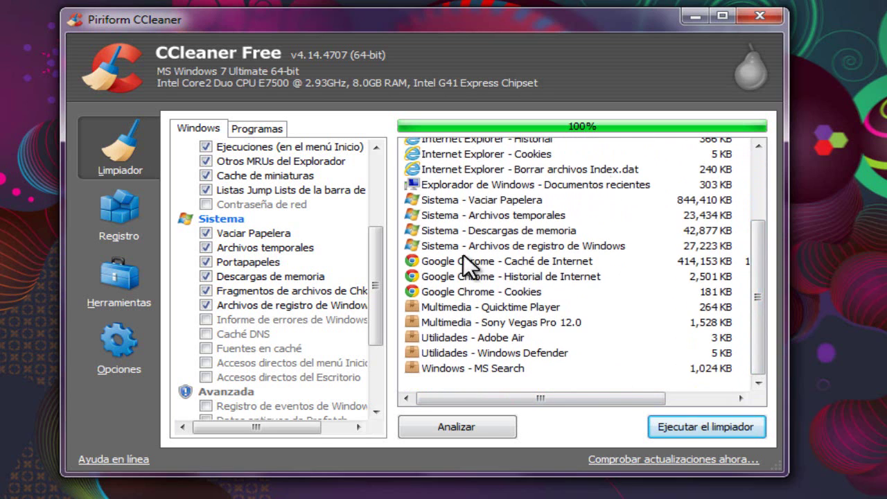
drag(757, 324, 768, 249)
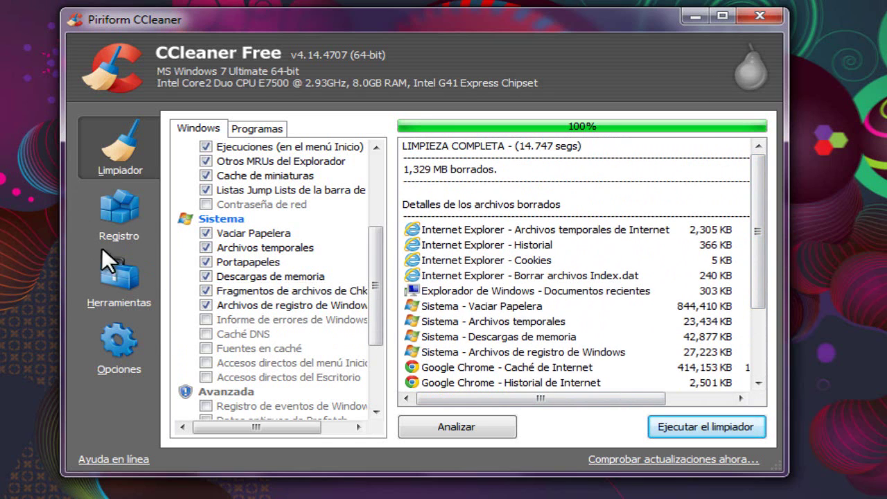
Look through the Herramientas, Opciones and Registro sections and return to the Limpiador results.
click(127, 273)
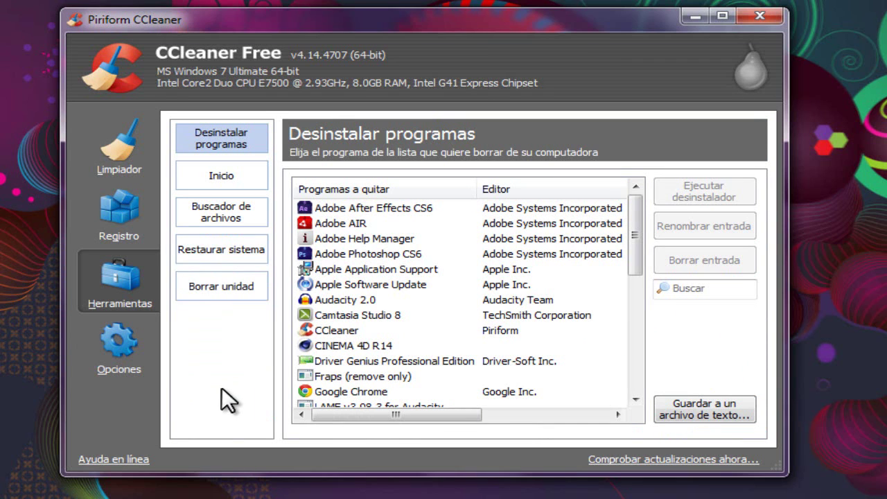
click(117, 339)
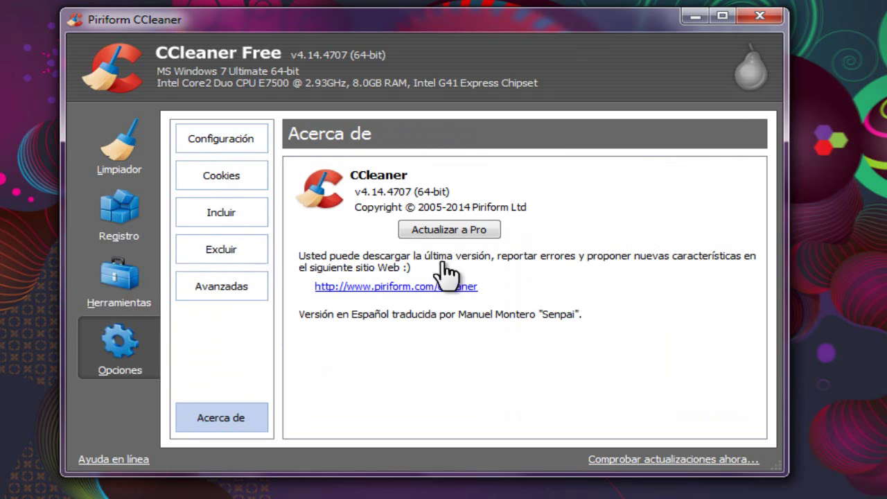
click(125, 229)
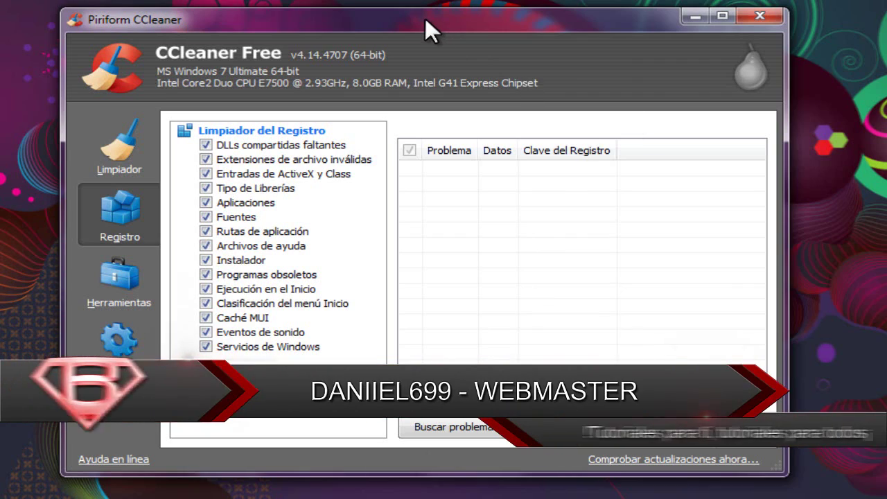
drag(424, 17, 427, 0)
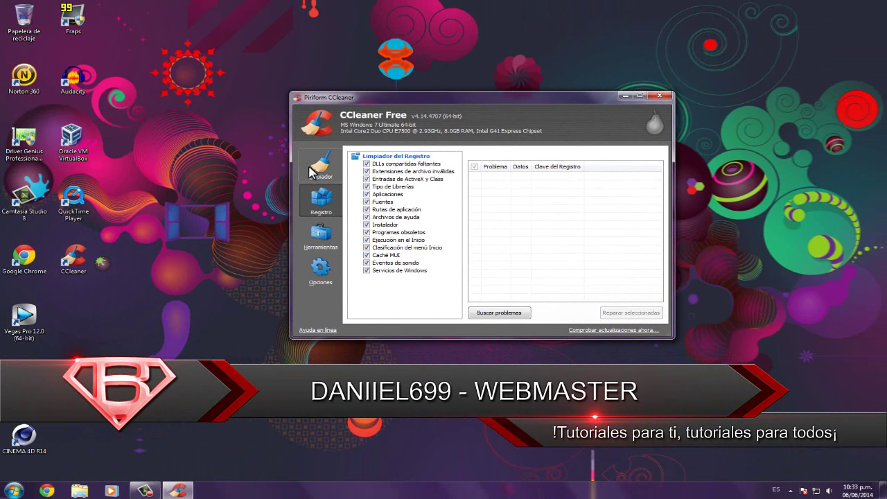
click(321, 168)
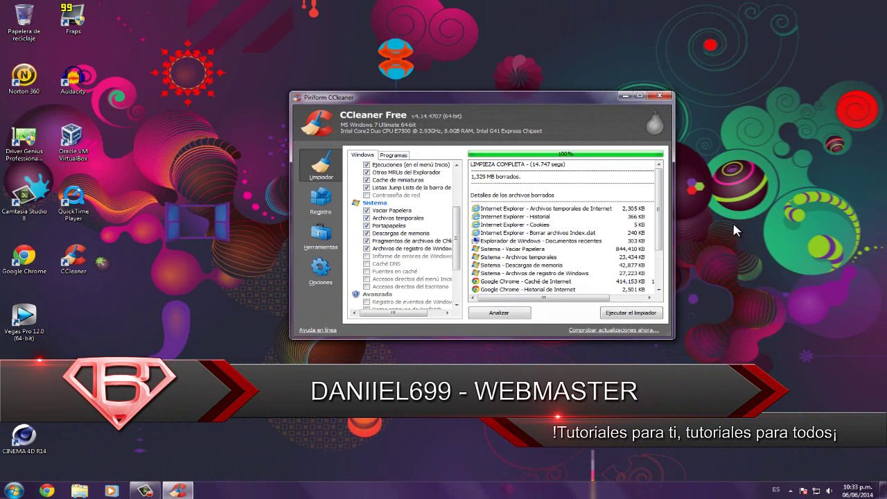